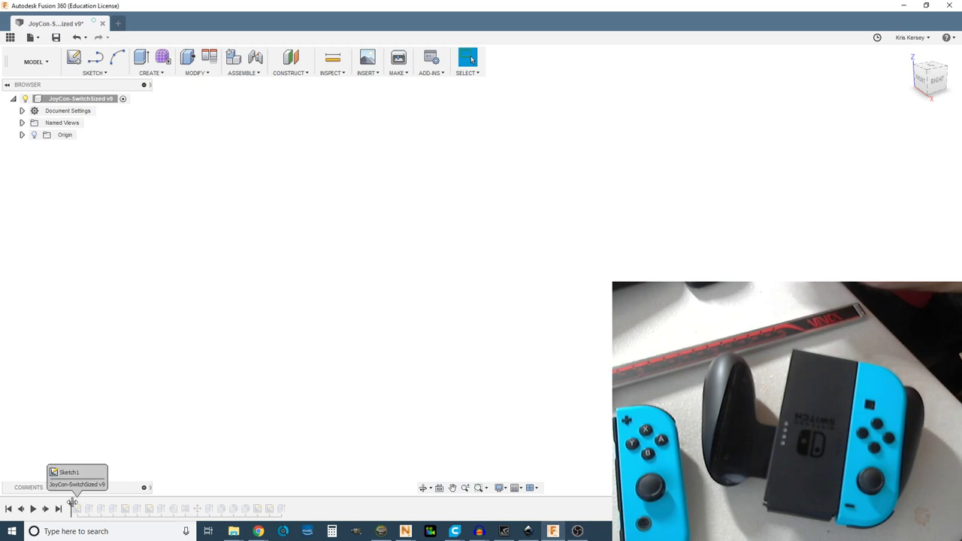
- Roll the history to Sketch1 and edit it, centering the 14.00 by 90.00 rail profile
{"action": "left_click_drag", "start_coordinate": [73, 506], "coordinate": [83, 508]}
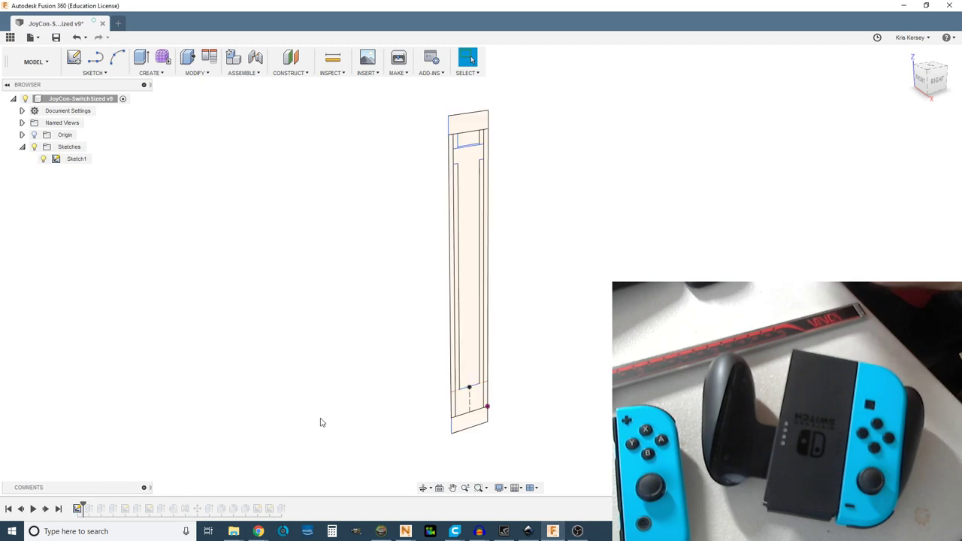
{"action": "double_click", "coordinate": [77, 159]}
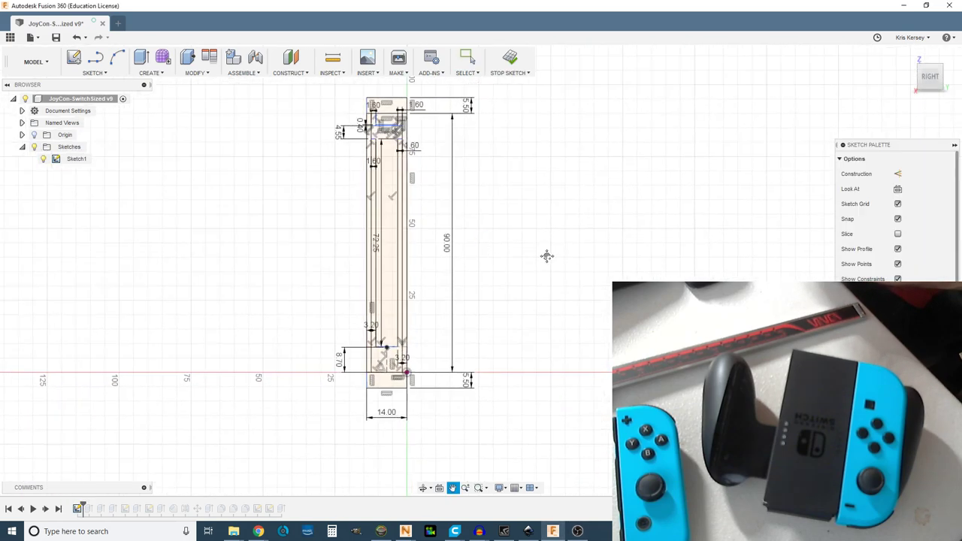
{"action": "middle_click_drag", "start_coordinate": [546, 257], "coordinate": [533, 279]}
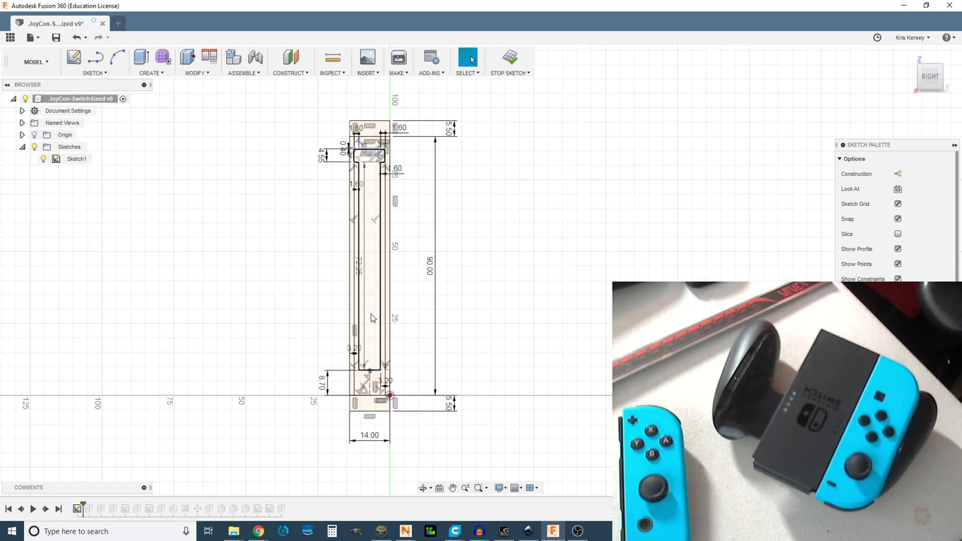
- Inspect the rail's inner vertical line and short top horizontal segment, then exit Sketch1
{"action": "left_click", "coordinate": [381, 172]}
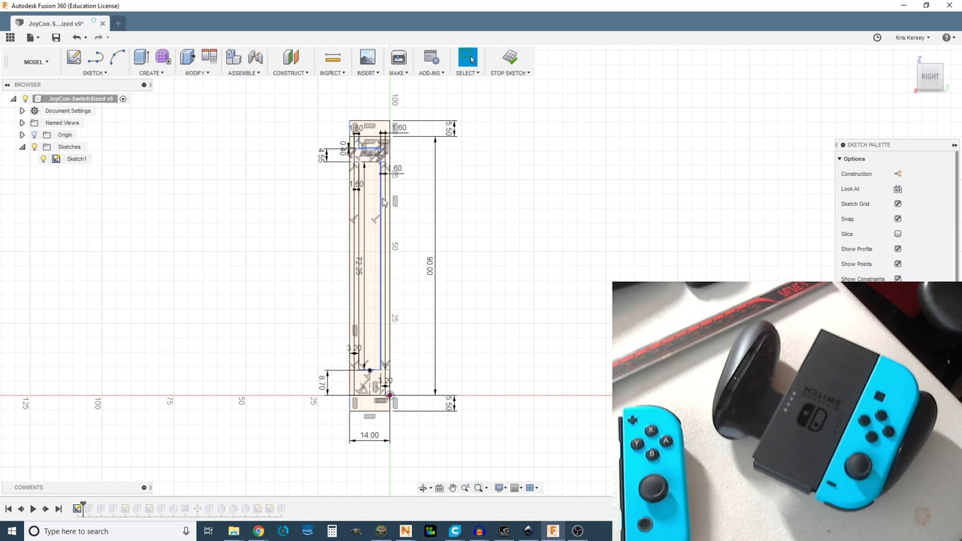
{"action": "left_click", "coordinate": [396, 173]}
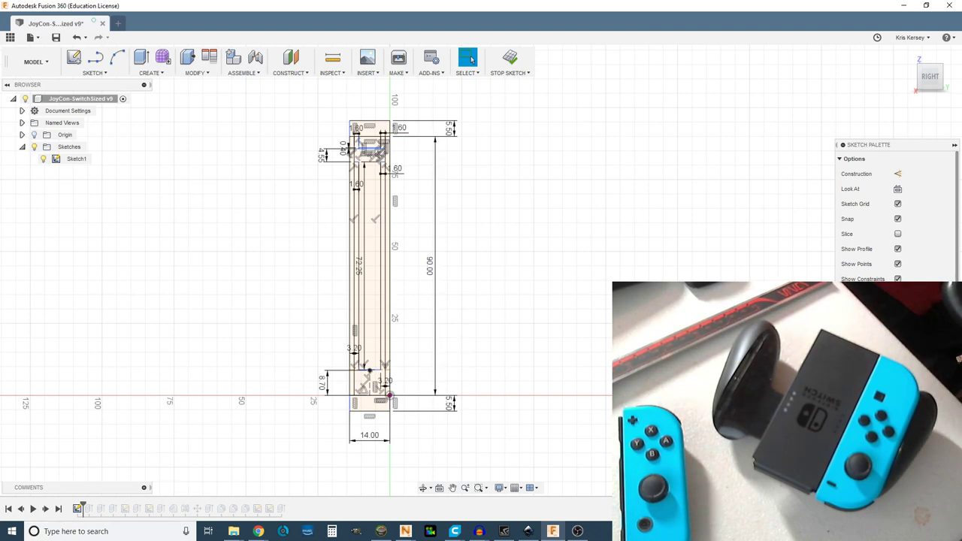
{"action": "left_click", "coordinate": [510, 59]}
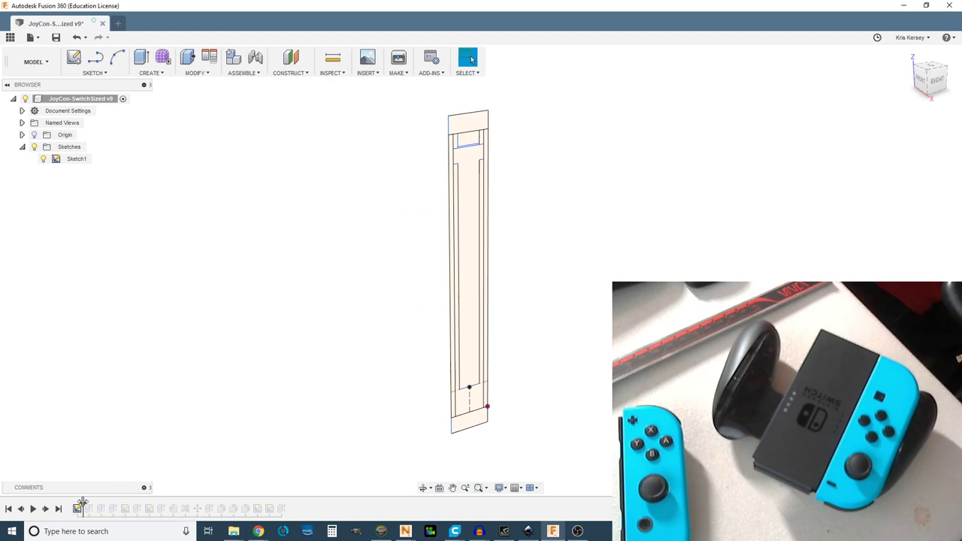
- Advance the timeline through Extrude2 and the left wall body, viewing the solid rail at an angle
{"action": "left_click_drag", "start_coordinate": [85, 502], "coordinate": [94, 503]}
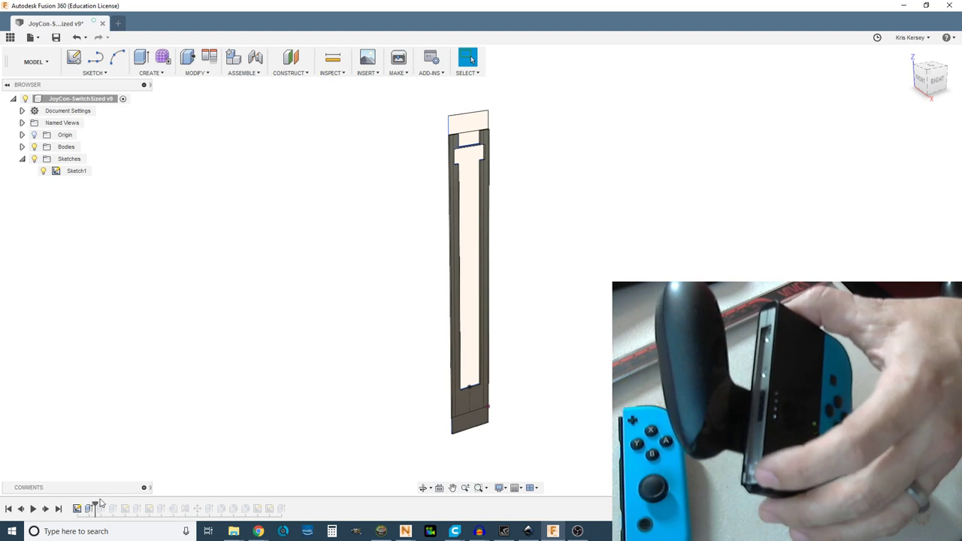
{"action": "left_click_drag", "start_coordinate": [95, 506], "coordinate": [106, 506]}
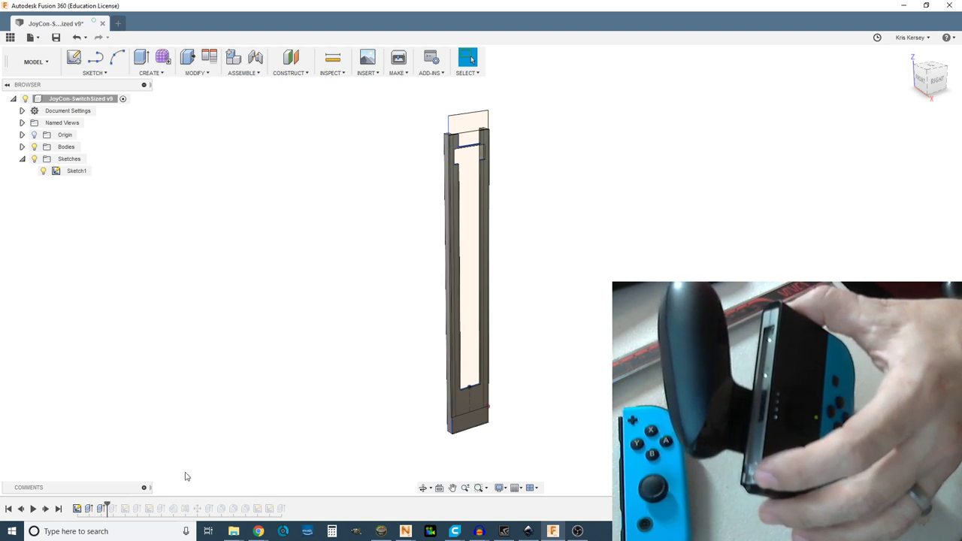
{"action": "middle_click_drag", "start_coordinate": [529, 229], "coordinate": [432, 275], "text": "shift"}
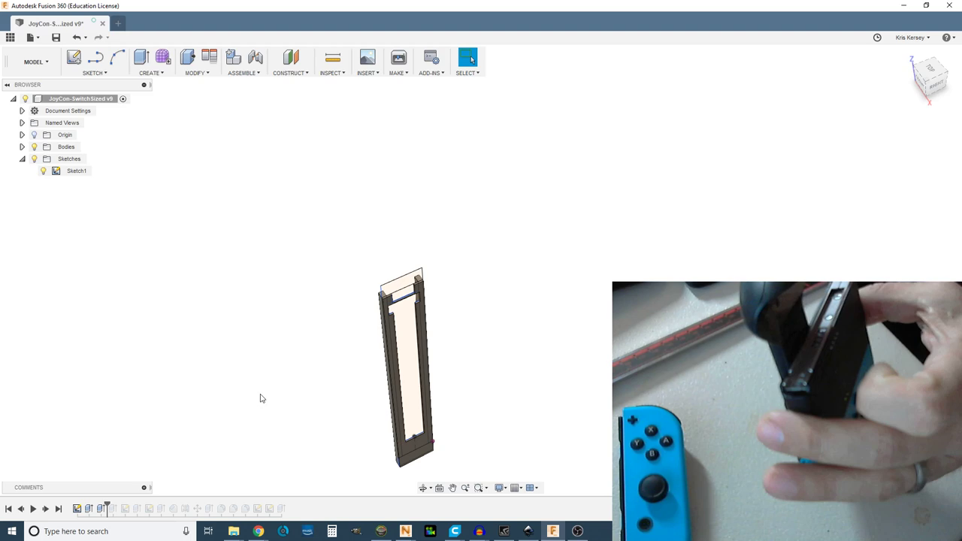
- Roll in the extrude showing the solid rail channel, then advance past Extrude4 to Sketch2
{"action": "left_click_drag", "start_coordinate": [106, 505], "coordinate": [119, 507]}
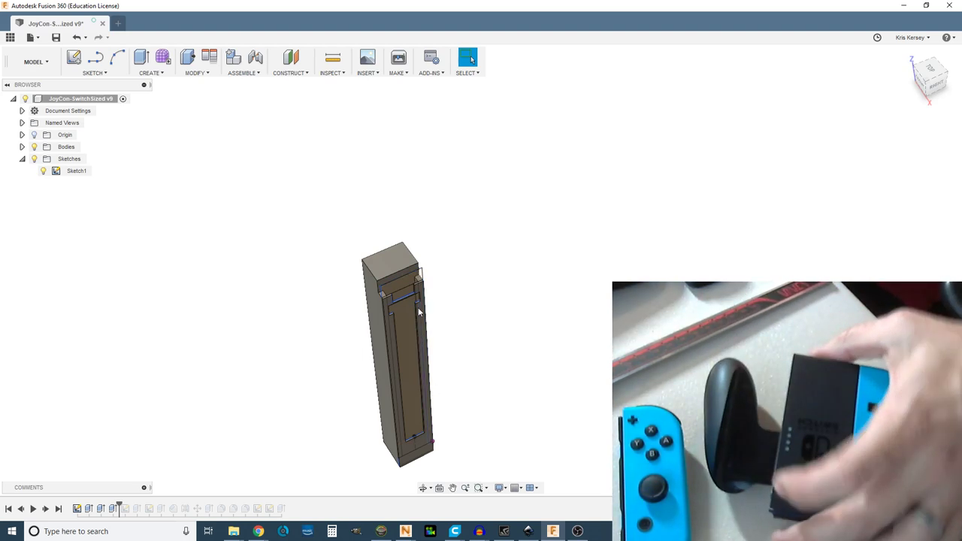
{"action": "scroll", "coordinate": [418, 308], "scroll_direction": "up", "scroll_amount": 8}
{"action": "middle_click_drag", "start_coordinate": [516, 354], "coordinate": [539, 356]}
{"action": "scroll", "coordinate": [549, 401], "scroll_direction": "down", "scroll_amount": 2}
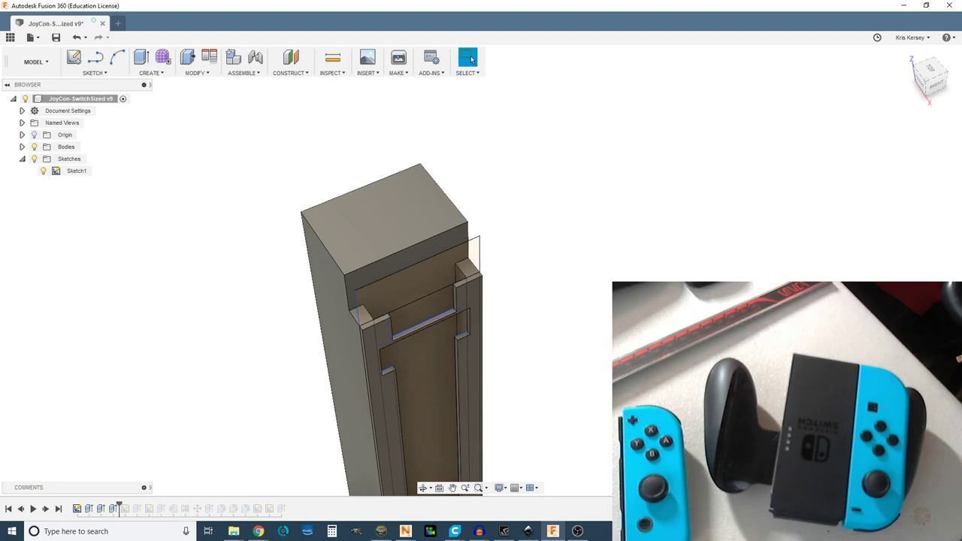
{"action": "middle_click_drag", "start_coordinate": [556, 417], "coordinate": [539, 288]}
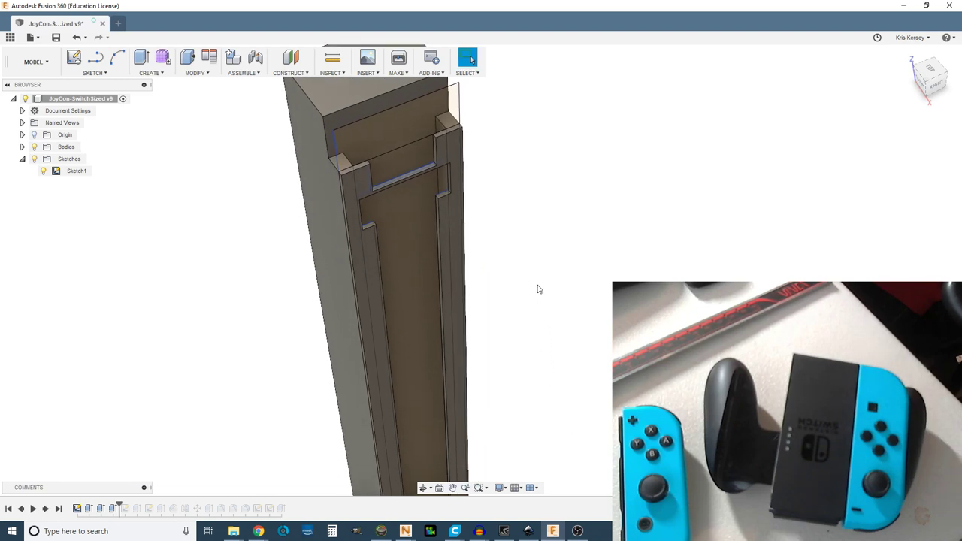
{"action": "scroll", "coordinate": [563, 338], "scroll_direction": "down", "scroll_amount": 3}
{"action": "middle_click_drag", "start_coordinate": [556, 350], "coordinate": [508, 308]}
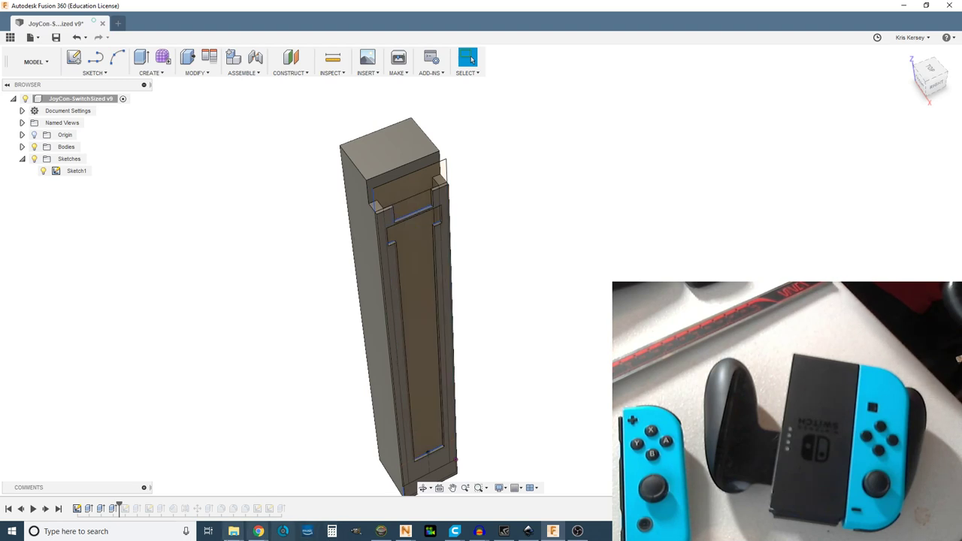
{"action": "left_click_drag", "start_coordinate": [119, 505], "coordinate": [137, 502]}
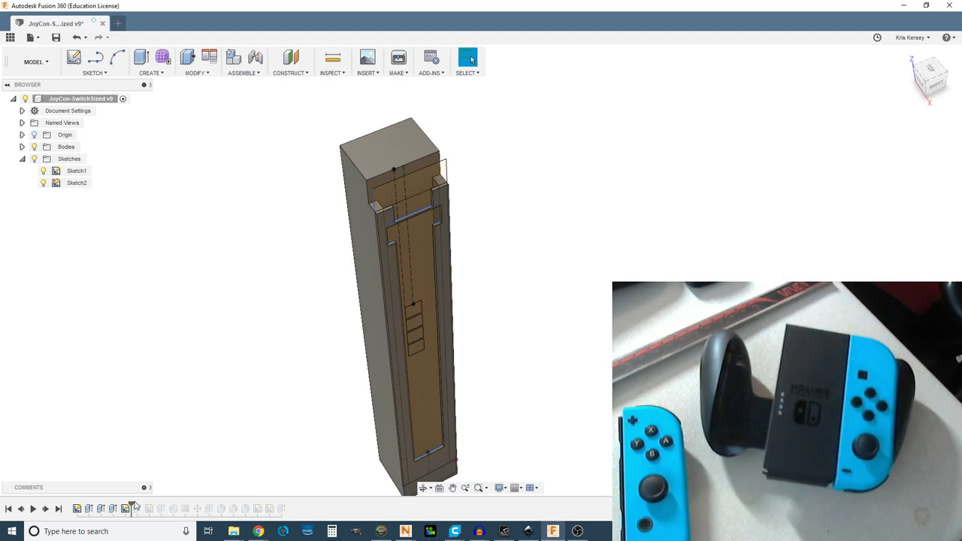
- Step the history through the button-slot extrude and Mirror1, framing the cutouts from the front
{"action": "left_click_drag", "start_coordinate": [130, 502], "coordinate": [156, 503]}
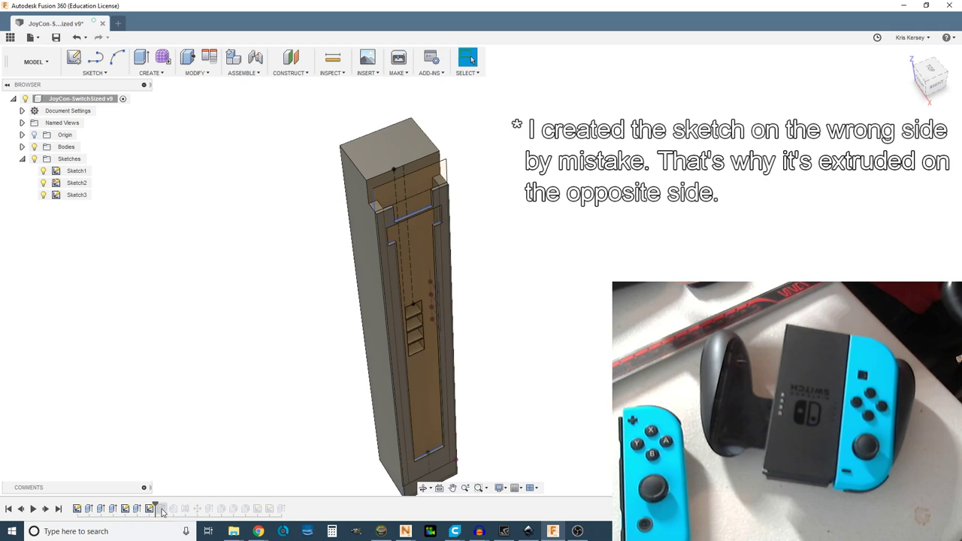
{"action": "left_click_drag", "start_coordinate": [157, 502], "coordinate": [166, 502]}
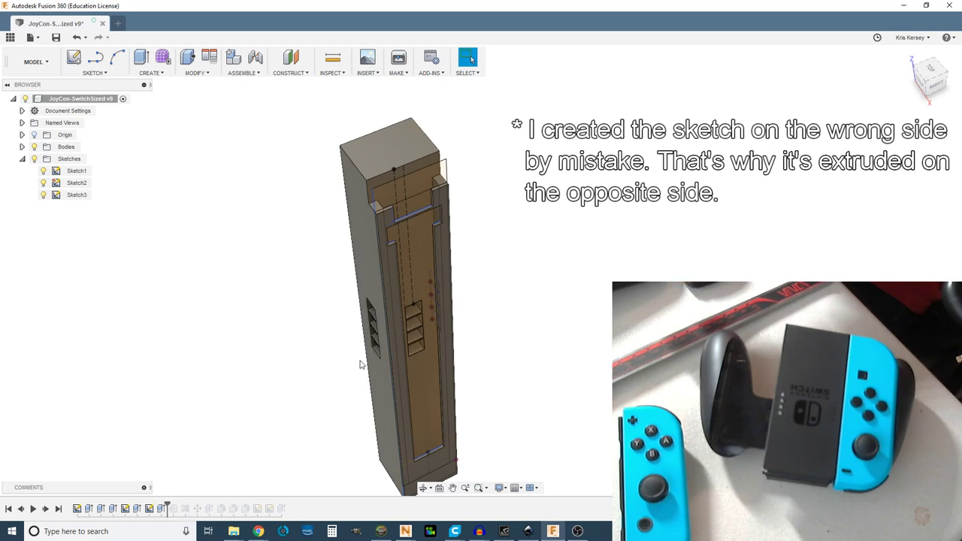
{"action": "middle_click_drag", "start_coordinate": [524, 389], "coordinate": [563, 351], "text": "shift"}
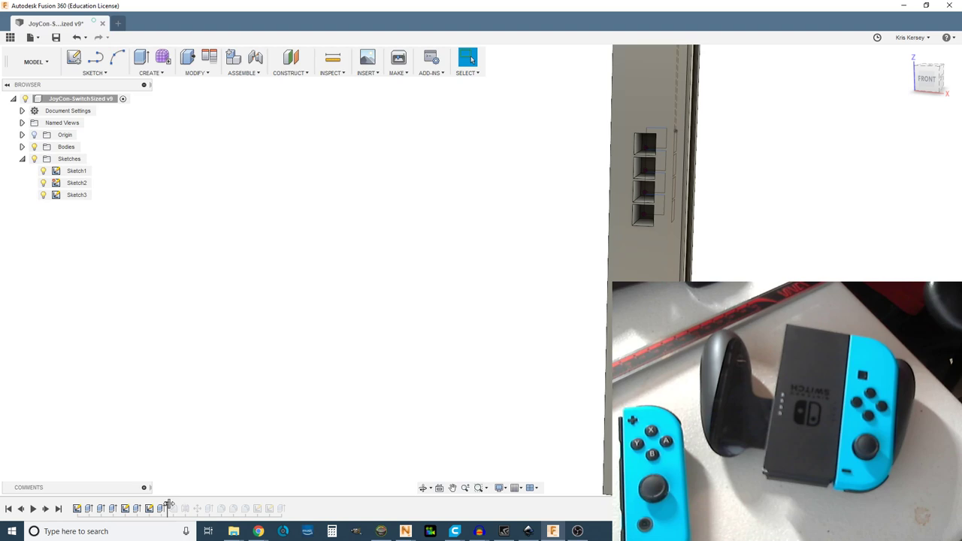
{"action": "left_click_drag", "start_coordinate": [169, 504], "coordinate": [178, 504]}
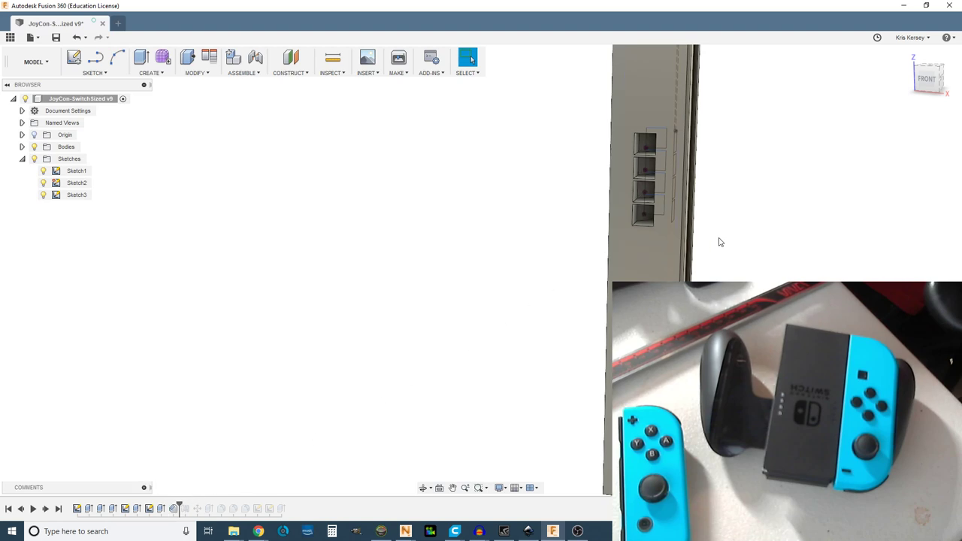
{"action": "middle_click_drag", "start_coordinate": [719, 240], "coordinate": [631, 278]}
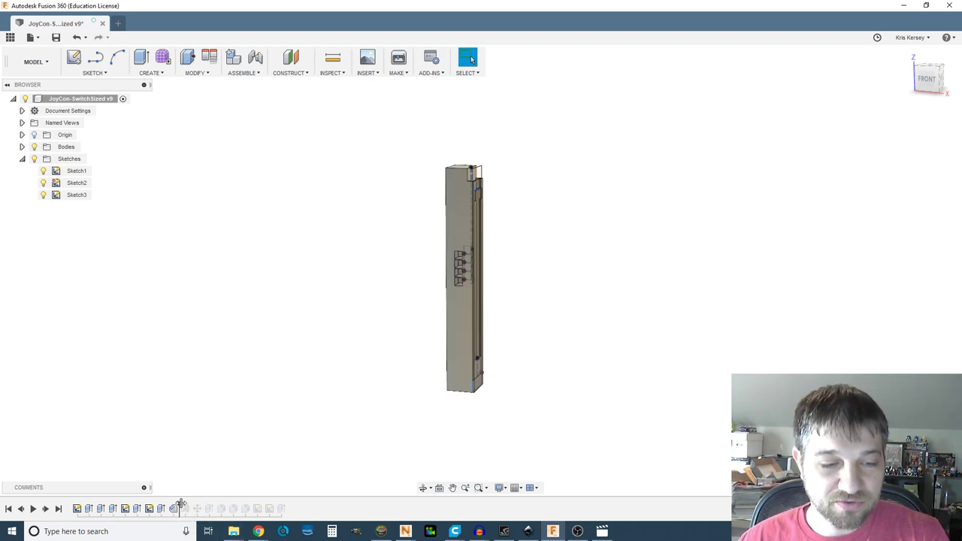
- Advance through Move1 and Extrude6 to Fillet1, showing both connectors joined by the flat plate
{"action": "left_click_drag", "start_coordinate": [179, 502], "coordinate": [191, 505]}
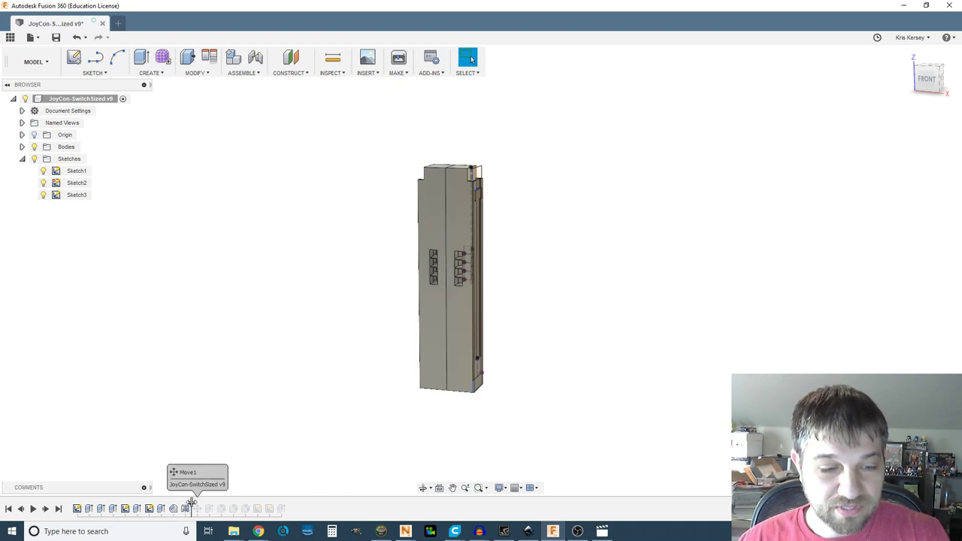
{"action": "left_click_drag", "start_coordinate": [199, 504], "coordinate": [203, 506]}
{"action": "middle_click_drag", "start_coordinate": [265, 451], "coordinate": [418, 443]}
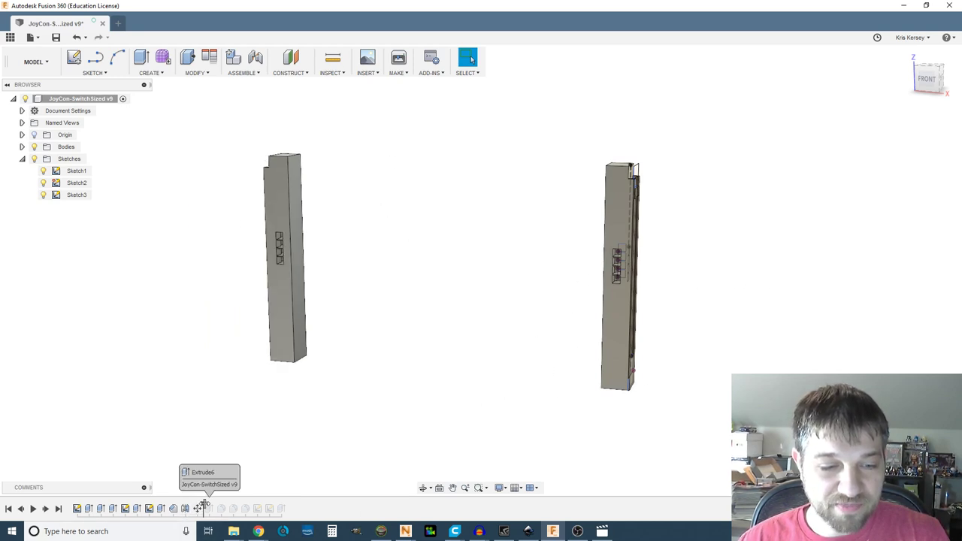
{"action": "left_click_drag", "start_coordinate": [203, 505], "coordinate": [218, 506]}
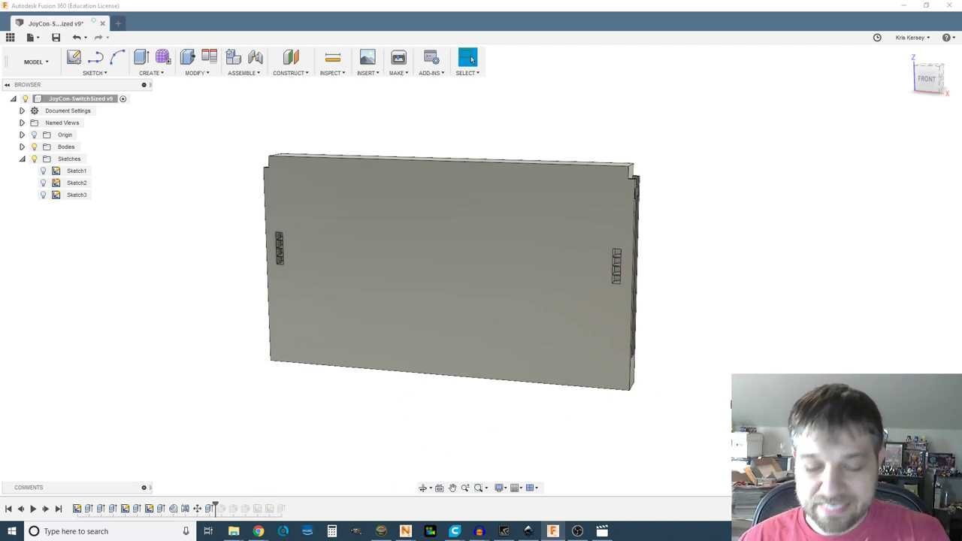
- Add Fillet2's rounded plate edges and orbit to view the grip edge-on and from both sides
{"action": "middle_click_drag", "start_coordinate": [733, 394], "coordinate": [717, 398], "text": "shift"}
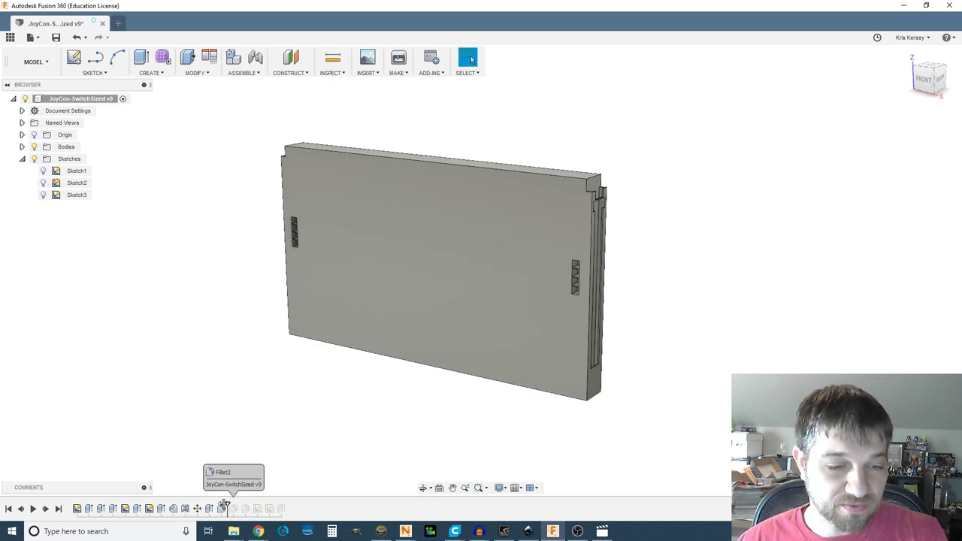
{"action": "left_click_drag", "start_coordinate": [217, 505], "coordinate": [236, 508]}
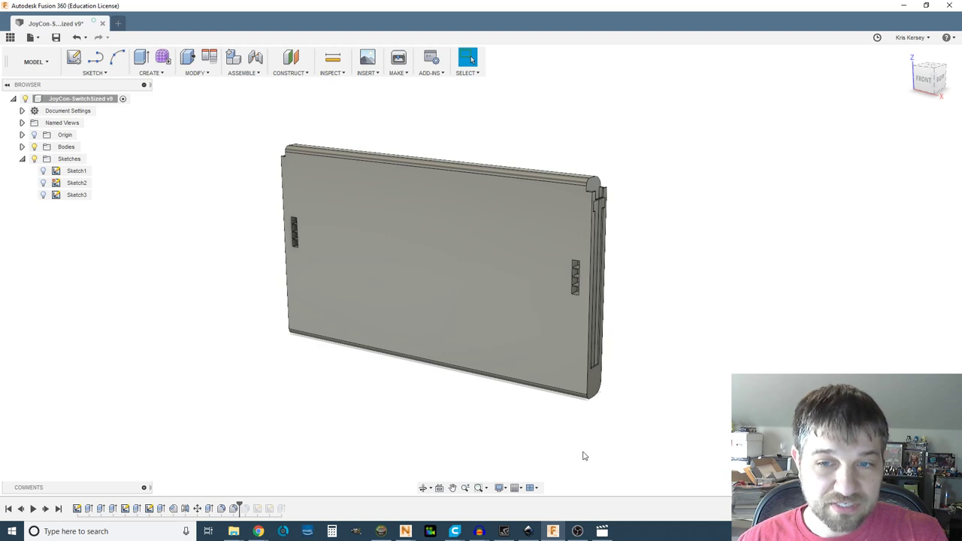
{"action": "middle_click_drag", "start_coordinate": [648, 440], "coordinate": [602, 450], "text": "shift"}
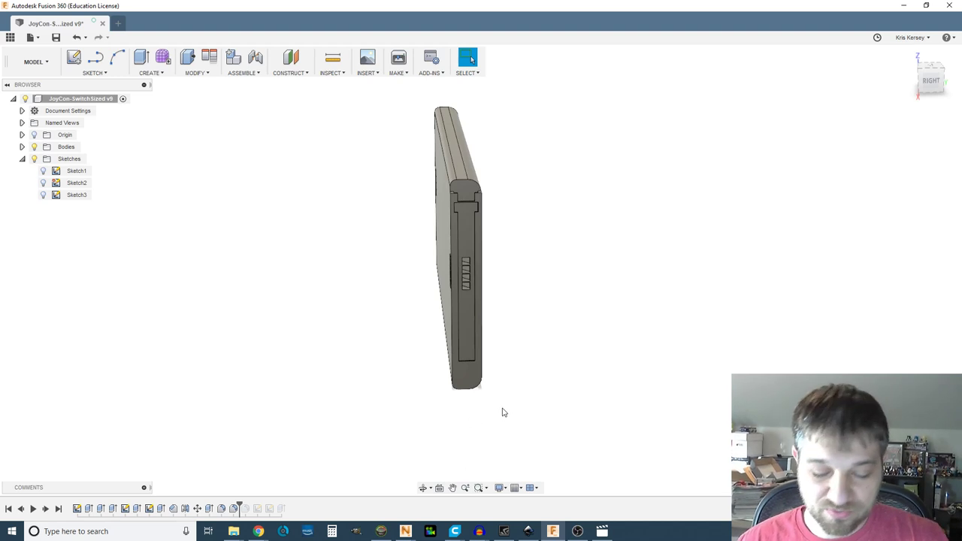
{"action": "middle_click_drag", "start_coordinate": [514, 406], "coordinate": [496, 430], "text": "shift"}
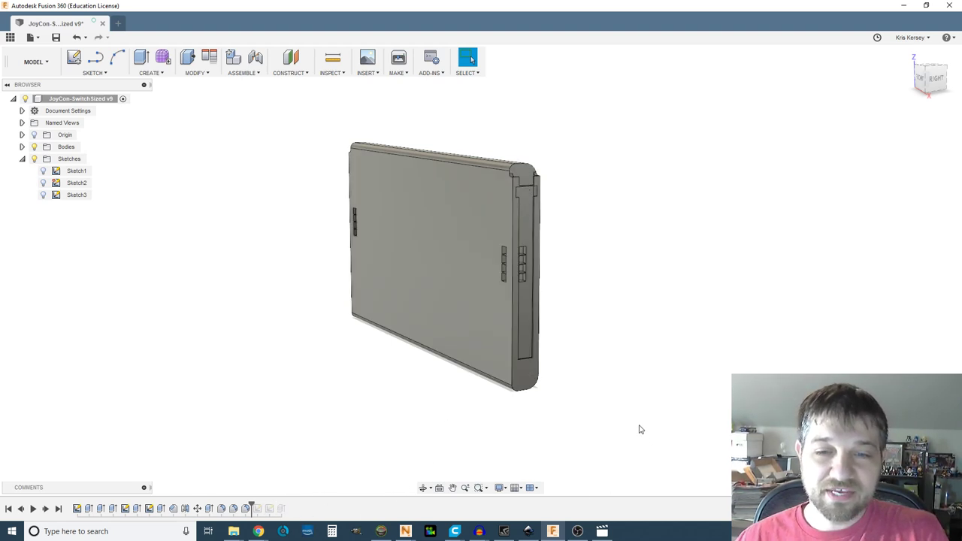
{"action": "scroll", "coordinate": [641, 432], "scroll_direction": "down", "scroll_amount": 1}
{"action": "middle_click_drag", "start_coordinate": [650, 435], "coordinate": [588, 435], "text": "shift"}
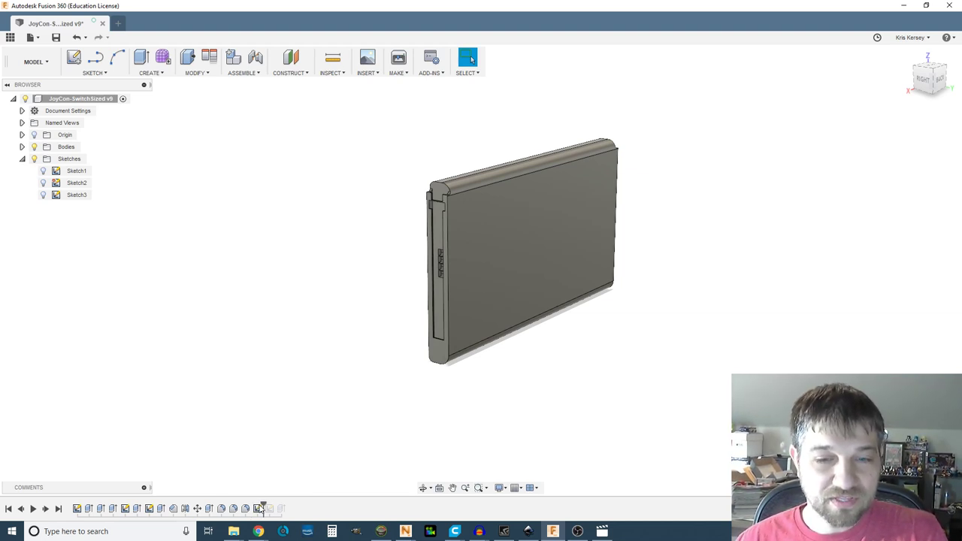
- Restore Sketch4, Sketch5 and Extrude7 to emboss the joysticks and Smash logo, viewed from the front
{"action": "left_click_drag", "start_coordinate": [257, 508], "coordinate": [265, 508]}
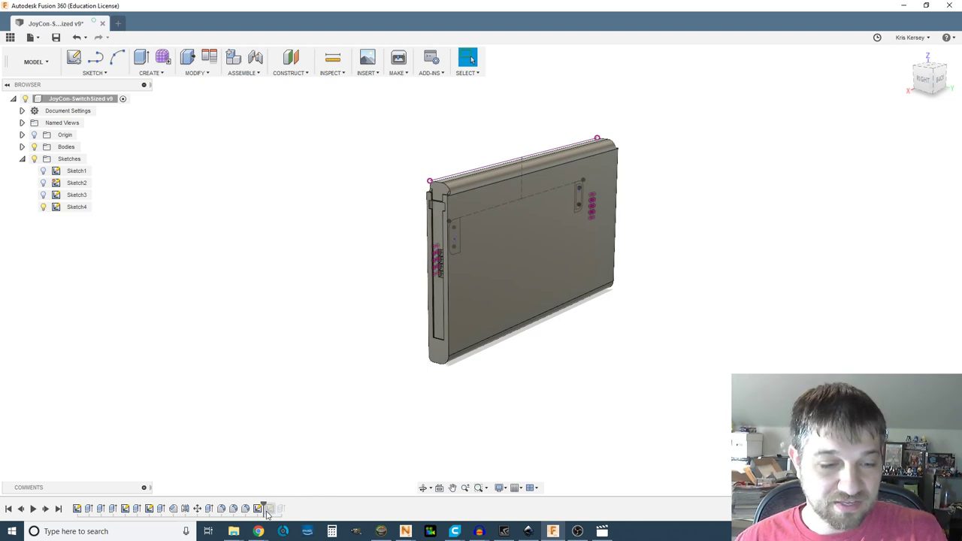
{"action": "left_click_drag", "start_coordinate": [273, 506], "coordinate": [275, 506]}
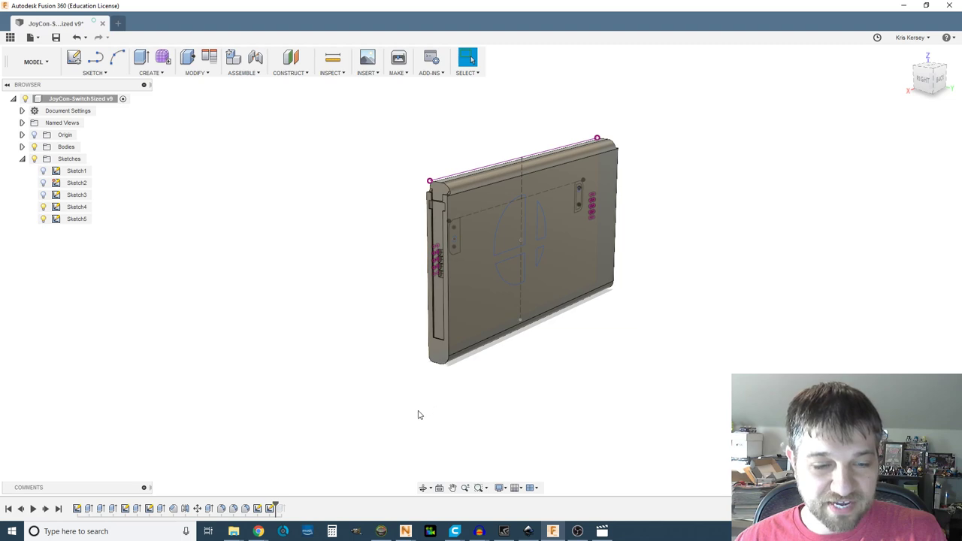
{"action": "left_click_drag", "start_coordinate": [276, 504], "coordinate": [286, 506]}
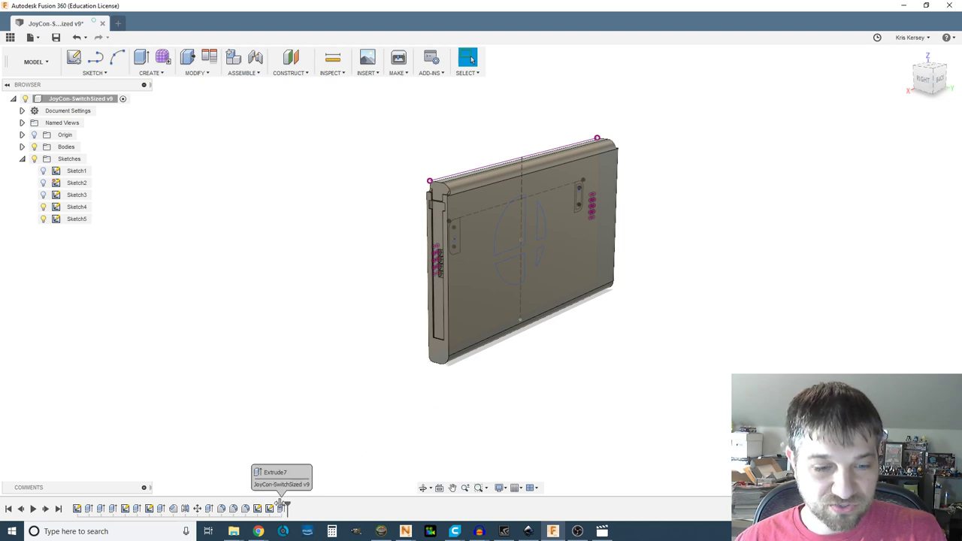
{"action": "middle_click_drag", "start_coordinate": [394, 396], "coordinate": [458, 409], "text": "shift"}
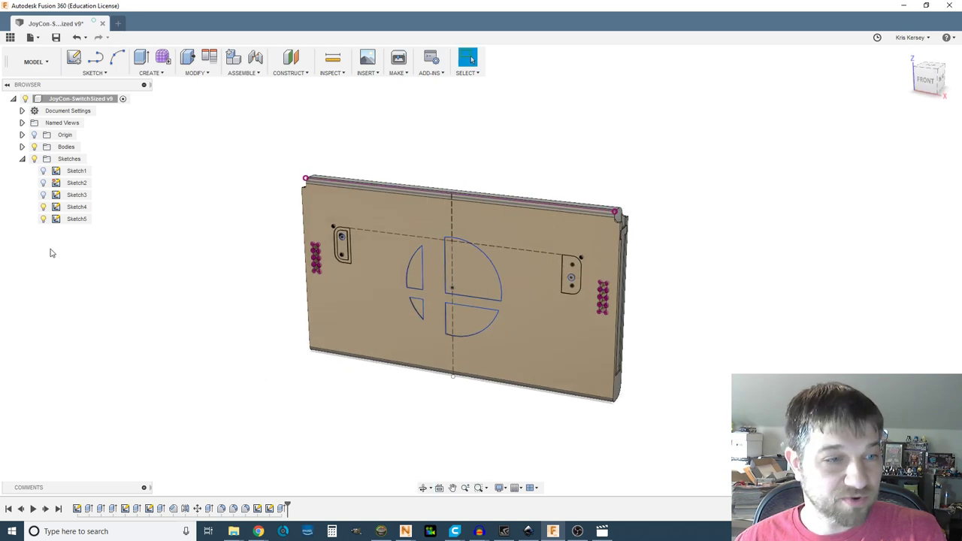